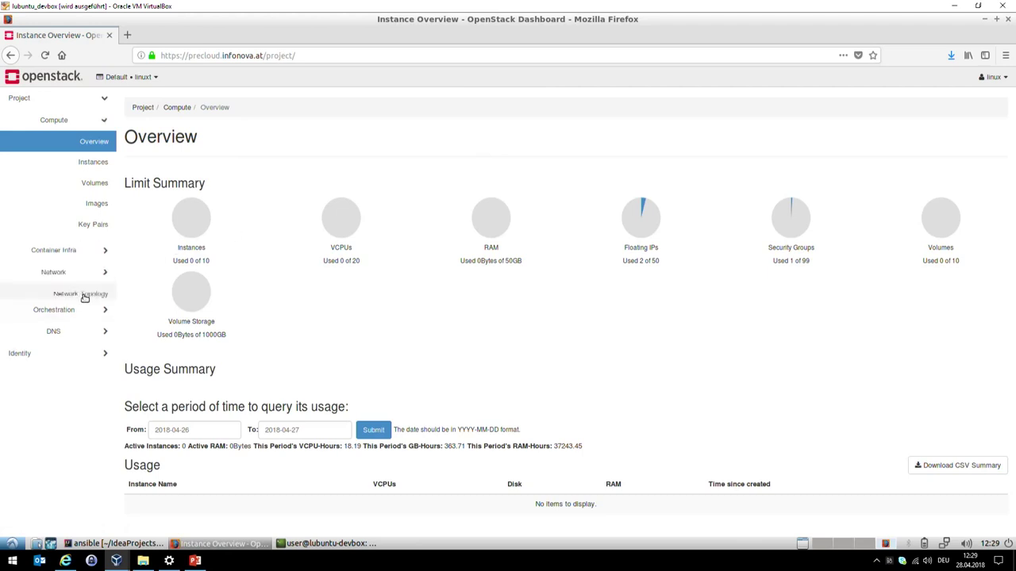
View the project's network list and its router list
{"action": "left_click", "coordinate": [83, 290]}
{"action": "left_click", "coordinate": [92, 205]}
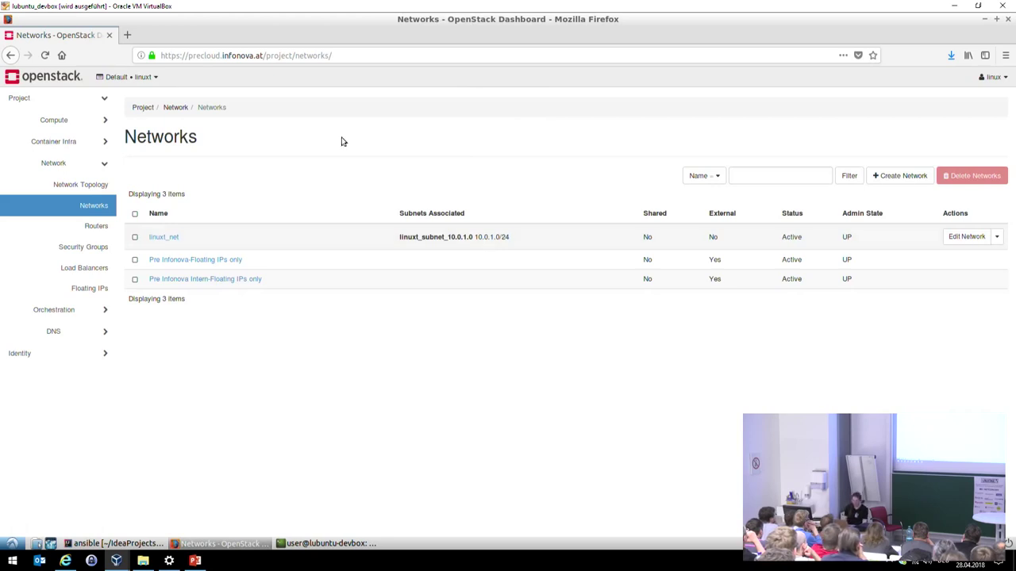
{"action": "left_click", "coordinate": [90, 226]}
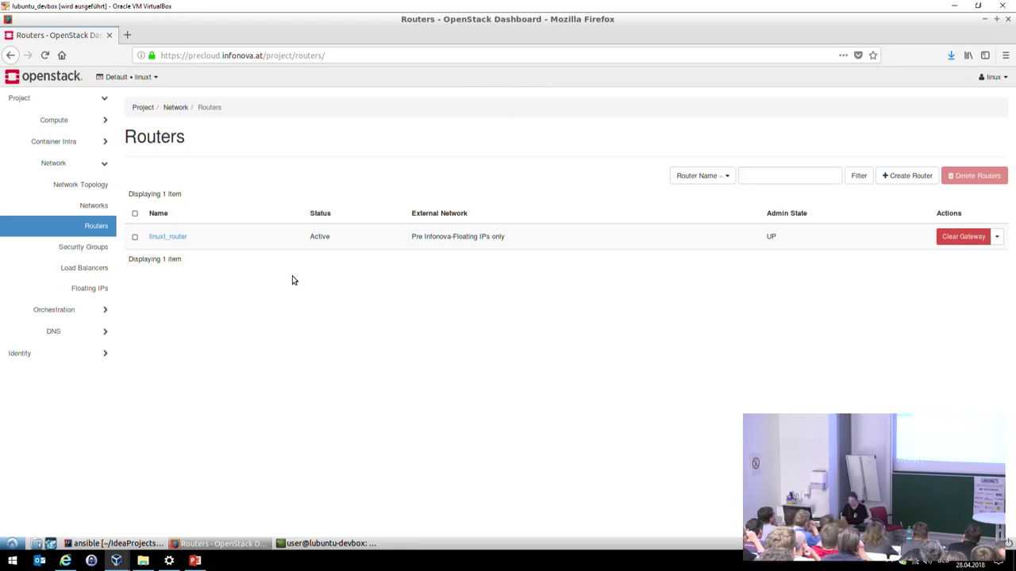
Start launching a new compute instance named kinuxtage, keeping Any Availability Zone and a count of 1
{"action": "left_click", "coordinate": [69, 120]}
{"action": "left_click", "coordinate": [85, 160]}
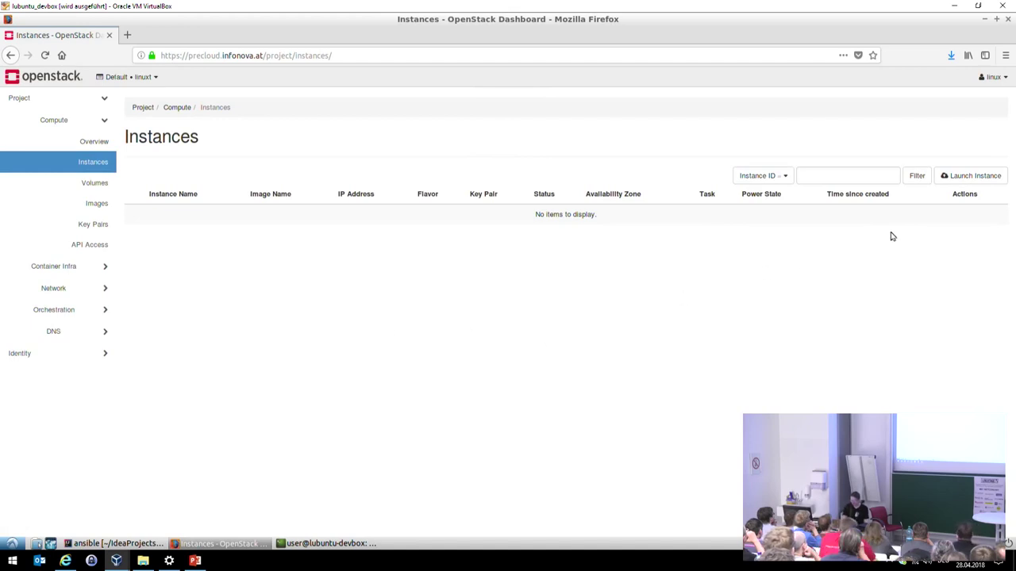
{"action": "left_click", "coordinate": [971, 174]}
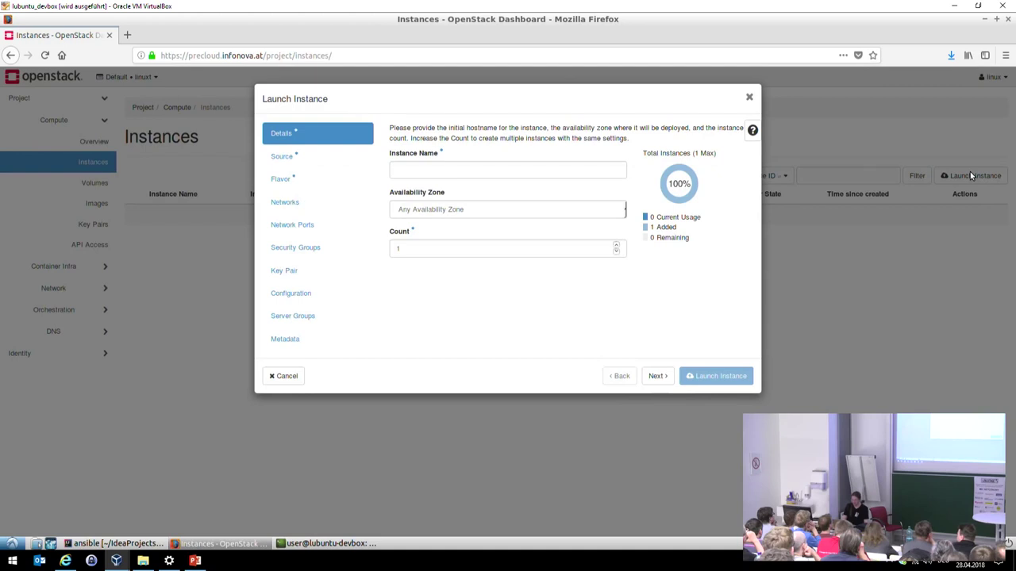
{"action": "left_click", "coordinate": [457, 172]}
{"action": "type", "text": "kinuxtage"}
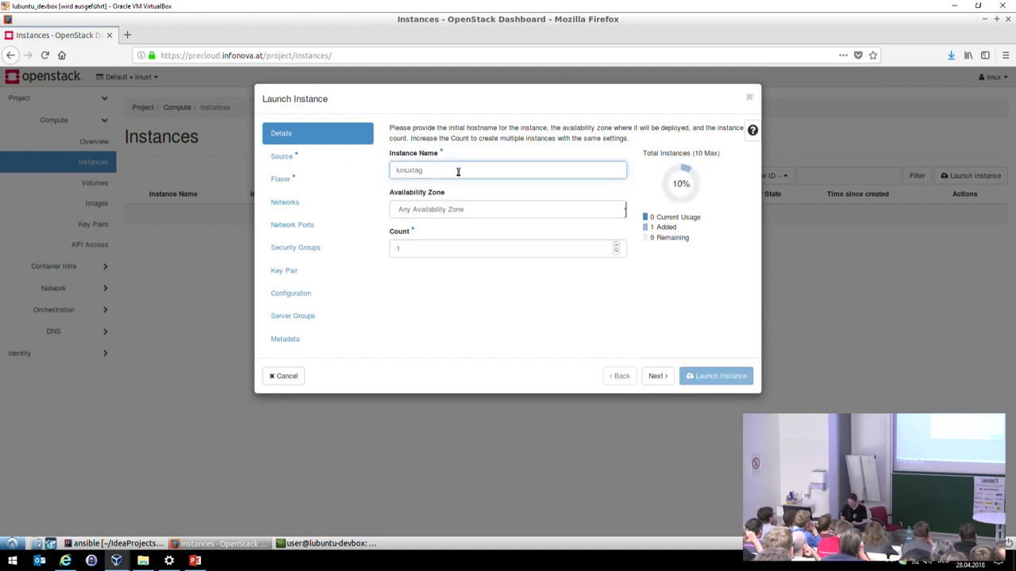
{"action": "left_click", "coordinate": [439, 218]}
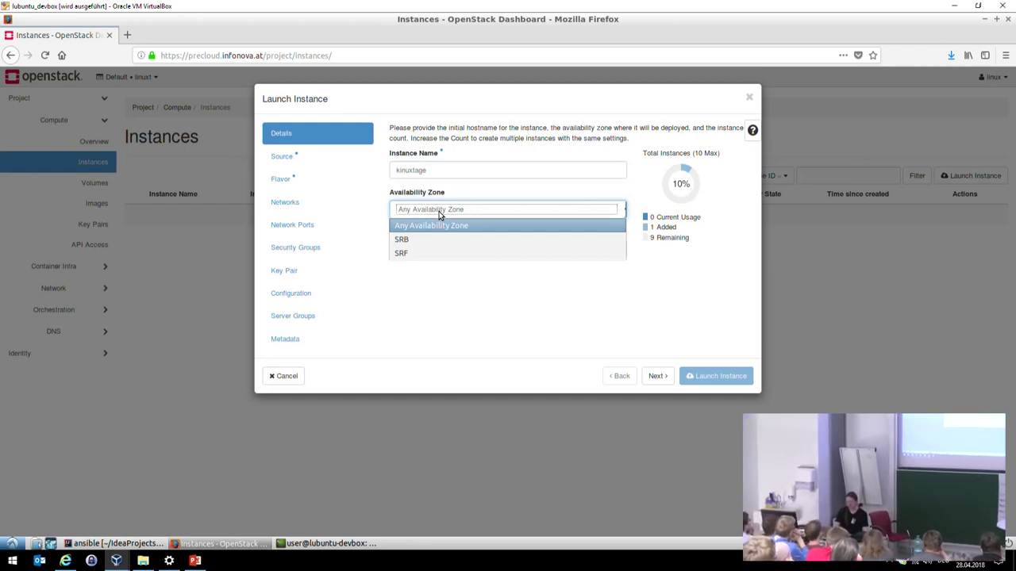
{"action": "left_click", "coordinate": [439, 214]}
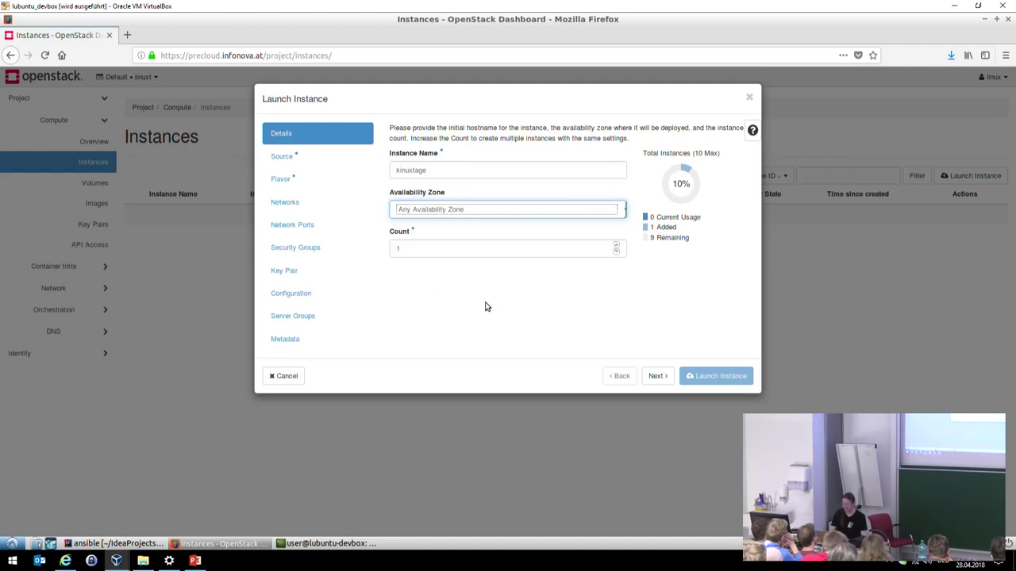
Choose the Centos 7 - latest image as the boot source and m1.small as the instance's flavor
{"action": "left_click", "coordinate": [657, 376]}
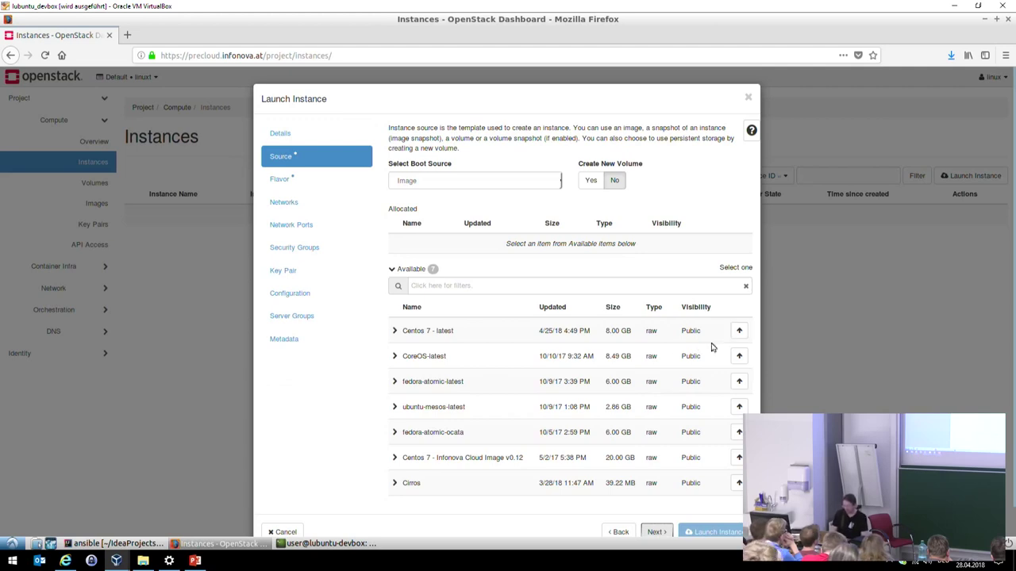
{"action": "left_click", "coordinate": [739, 331]}
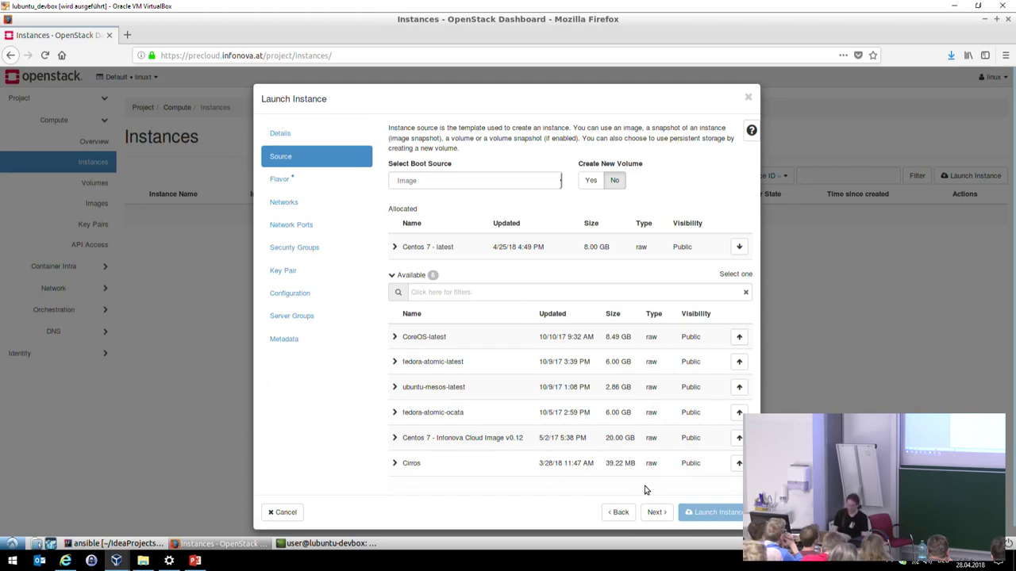
{"action": "left_click", "coordinate": [655, 512]}
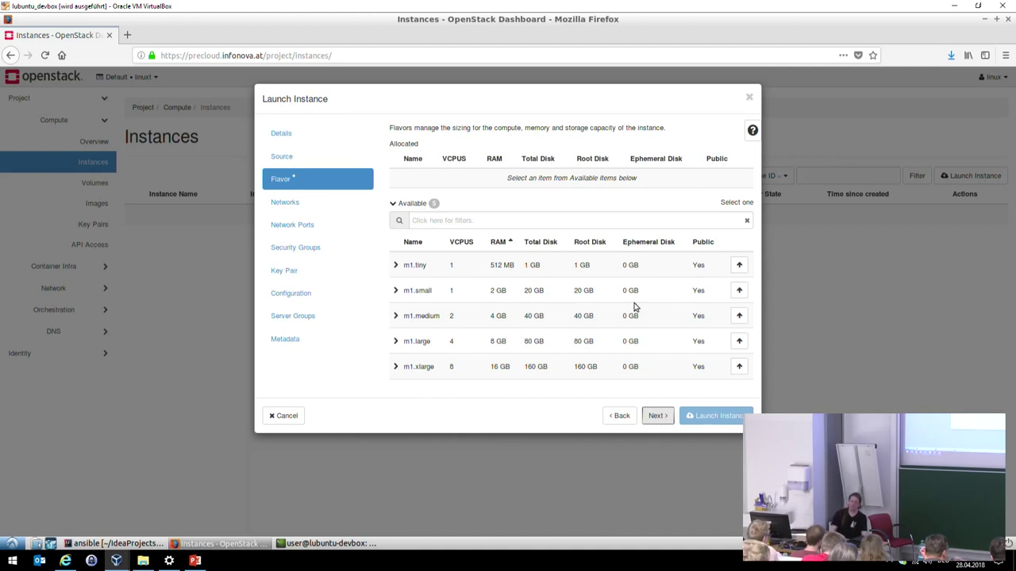
{"action": "left_click", "coordinate": [736, 290]}
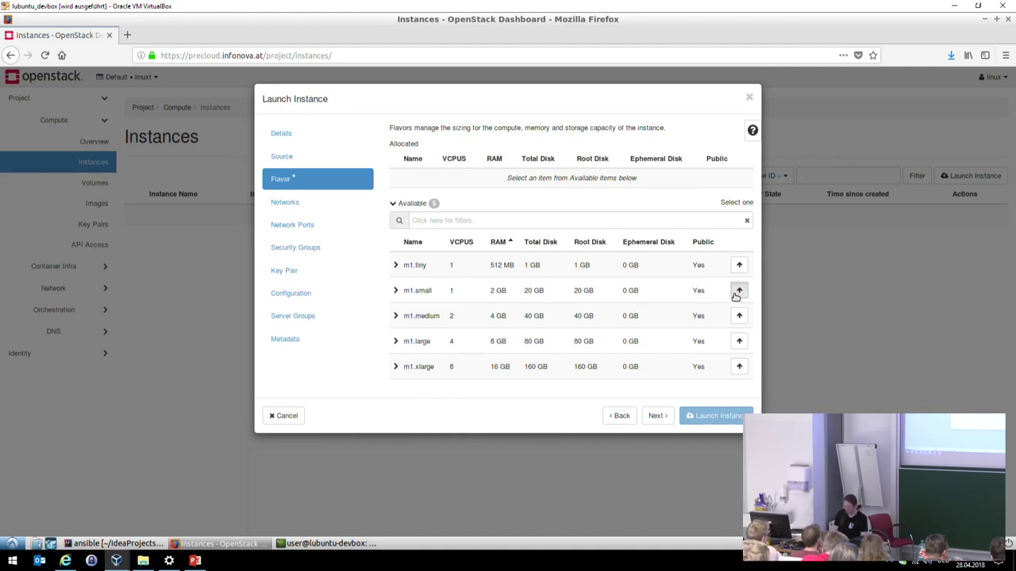
Launch the instance with the linuxt_net network, default security group and linuxt_key key pair kept allocated
{"action": "left_click", "coordinate": [658, 397]}
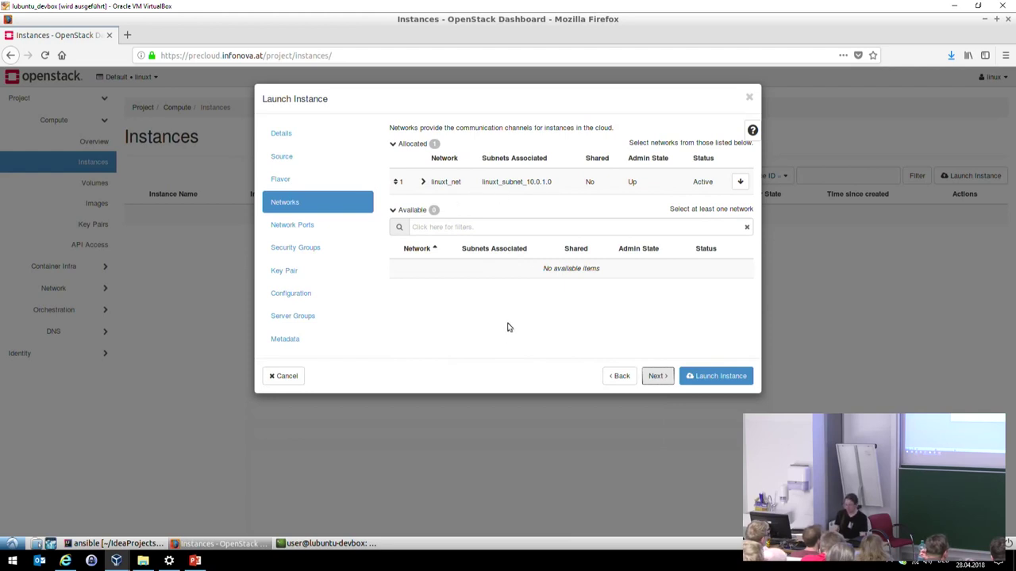
{"action": "left_click", "coordinate": [658, 377]}
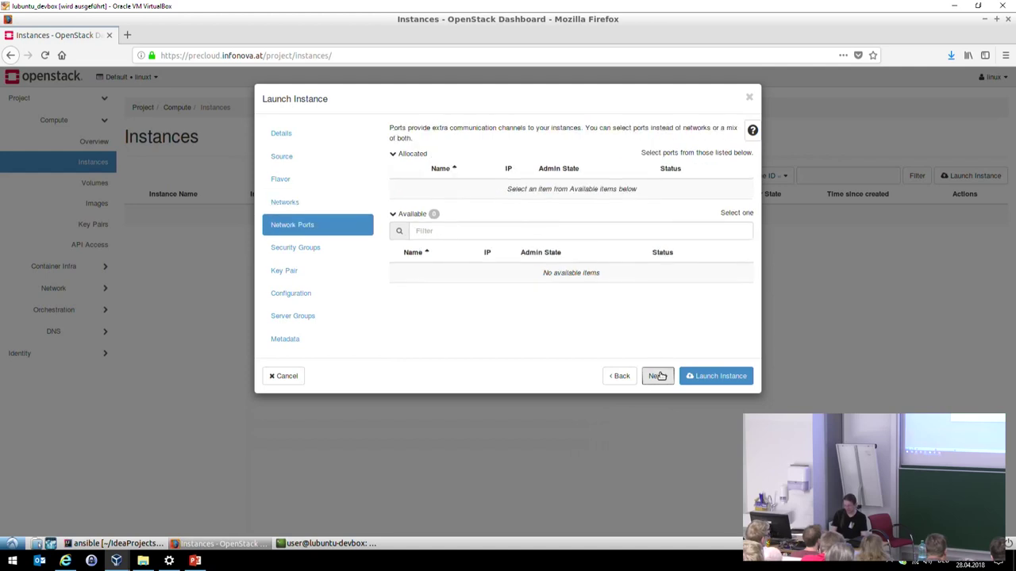
{"action": "left_click", "coordinate": [658, 376]}
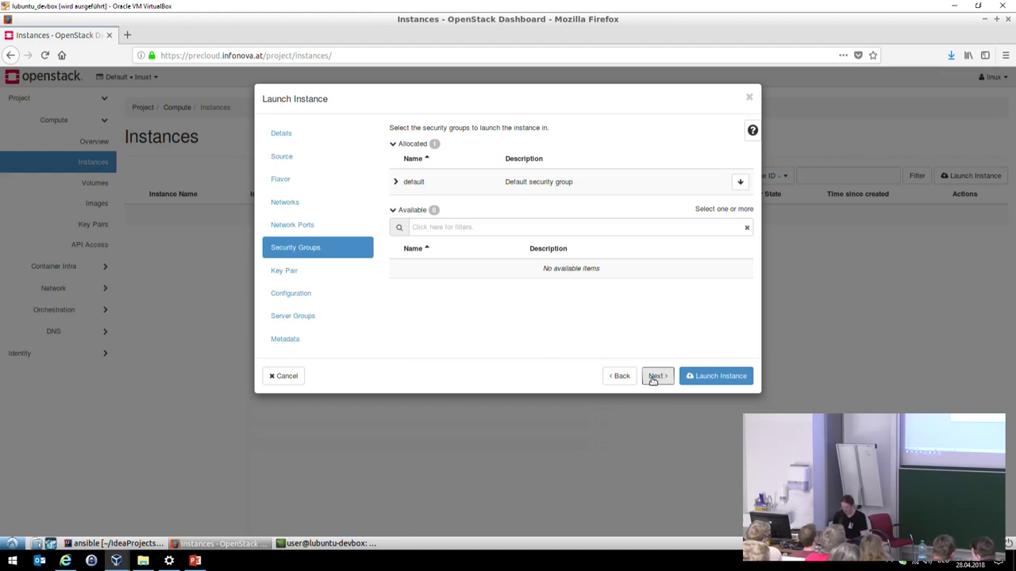
{"action": "left_click", "coordinate": [655, 377]}
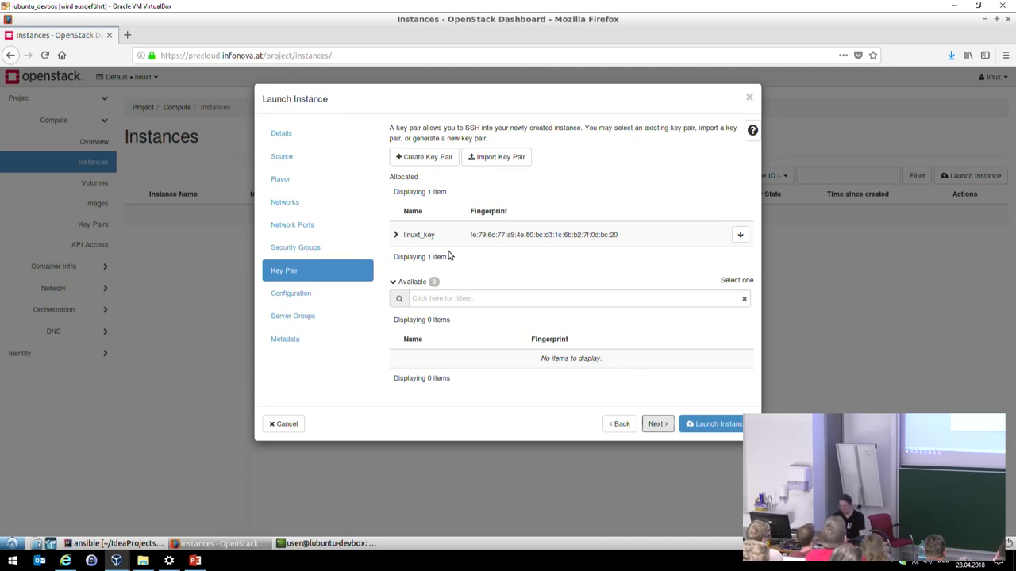
{"action": "left_click", "coordinate": [713, 423]}
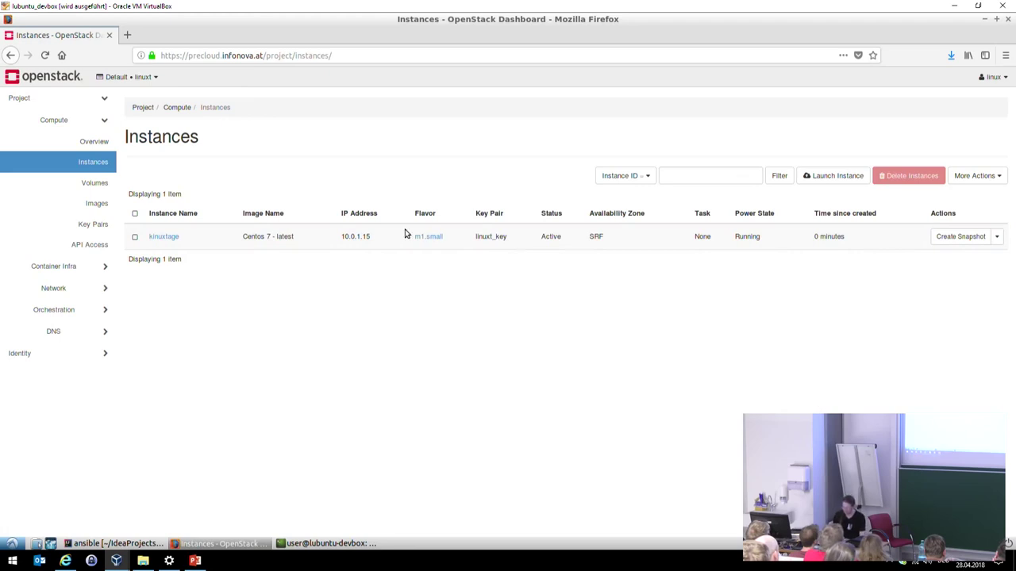
Open the kinuxtage instance's details and look through its console output
{"action": "left_click", "coordinate": [156, 238]}
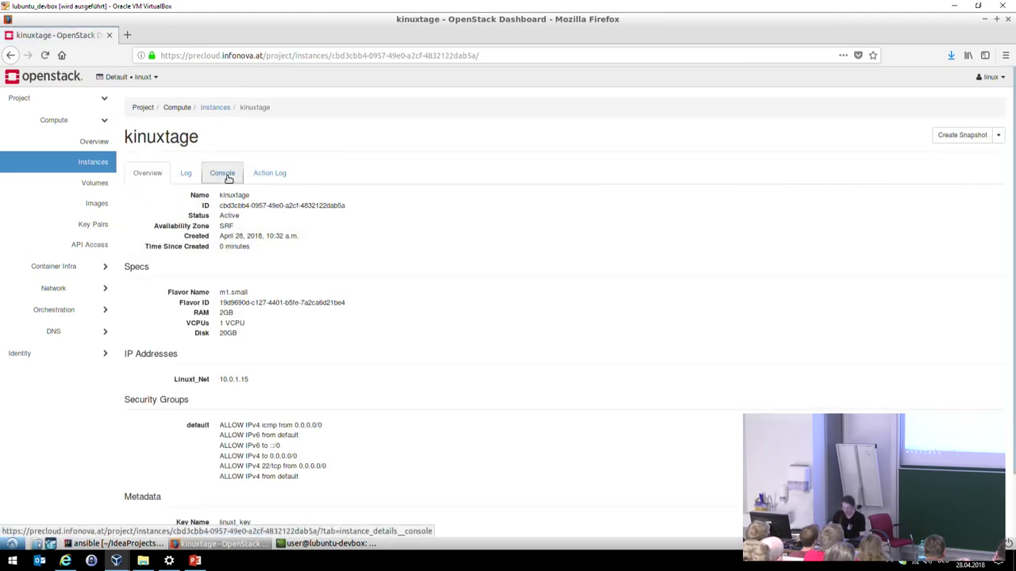
{"action": "left_click", "coordinate": [225, 174]}
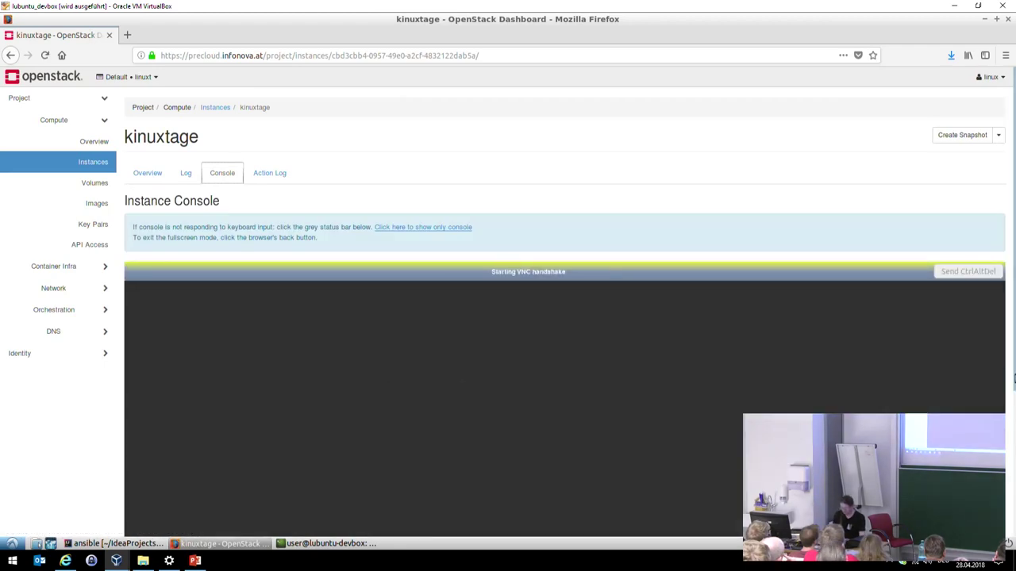
{"action": "scroll", "coordinate": [1014, 474], "scroll_direction": "down", "scroll_amount": 3}
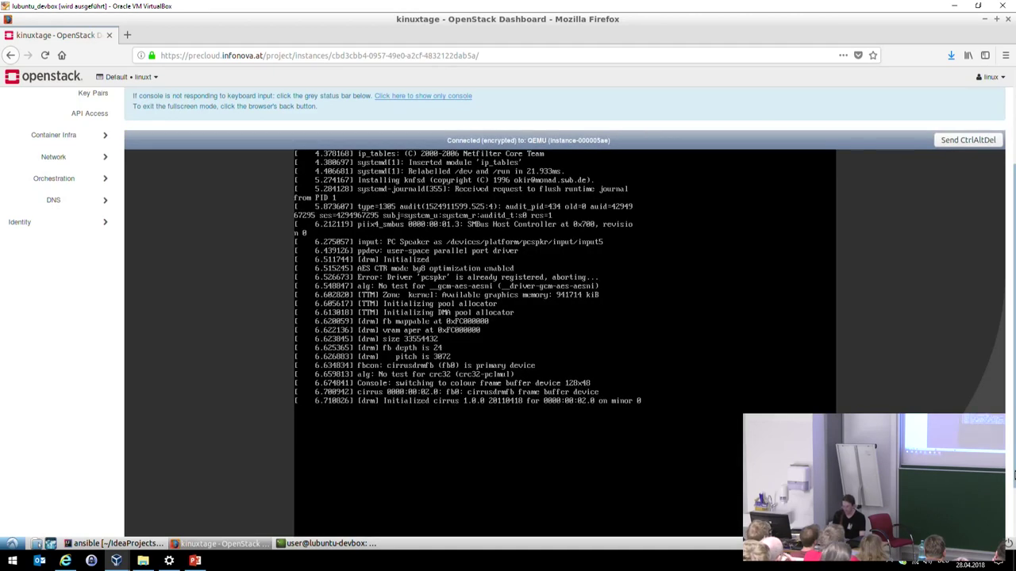
{"action": "right_click", "coordinate": [1006, 436]}
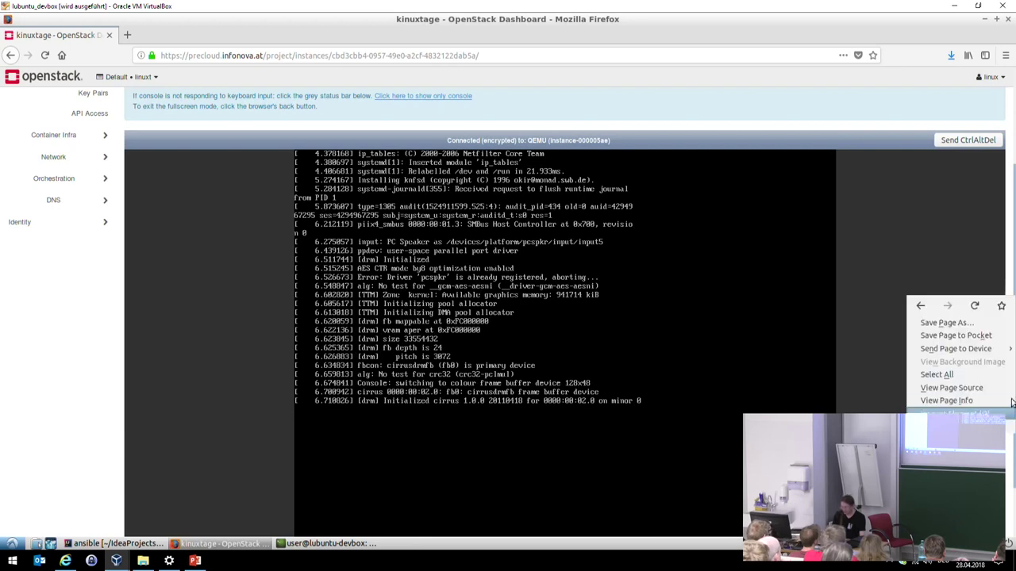
{"action": "left_click", "coordinate": [1010, 248]}
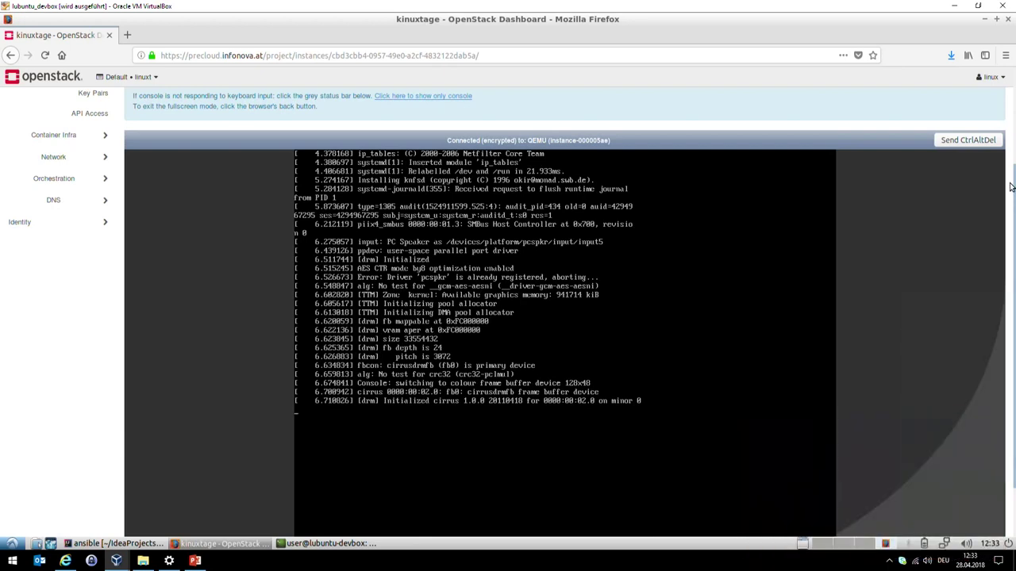
{"action": "scroll", "coordinate": [1011, 152], "scroll_direction": "up", "scroll_amount": 3}
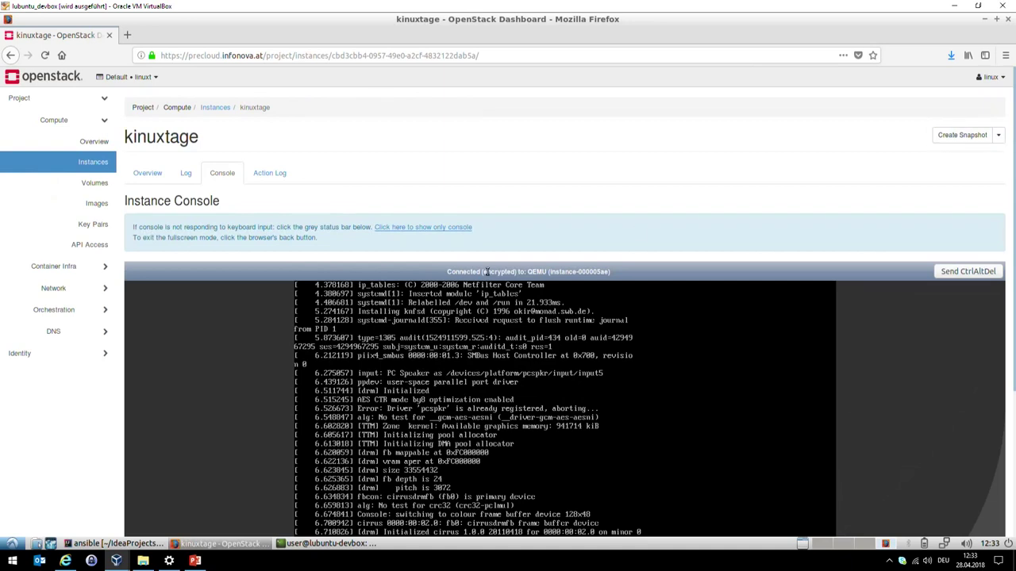
View the kinuxtage instance's console log in full, and close the full log again
{"action": "left_click", "coordinate": [182, 174]}
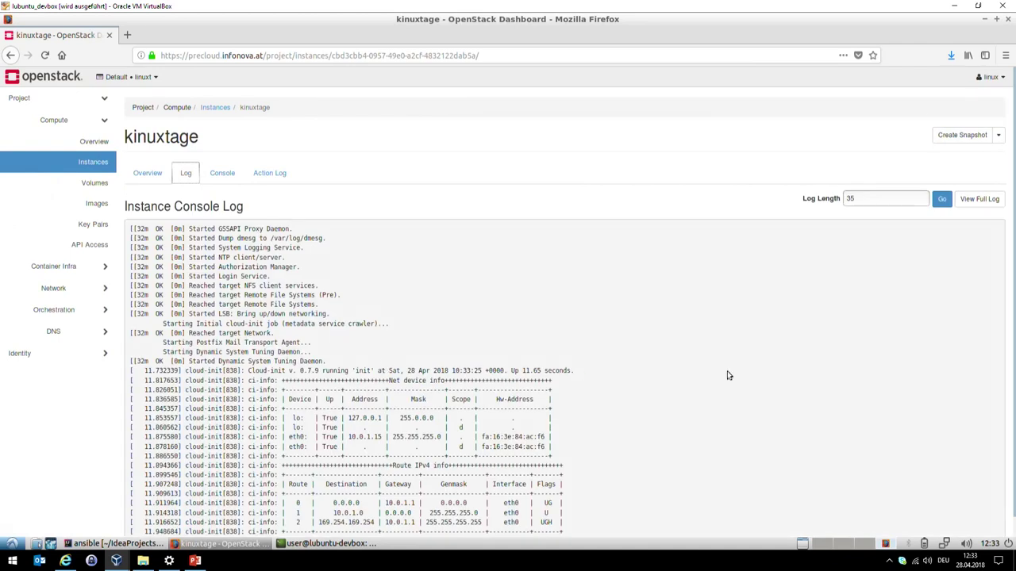
{"action": "left_click", "coordinate": [978, 199]}
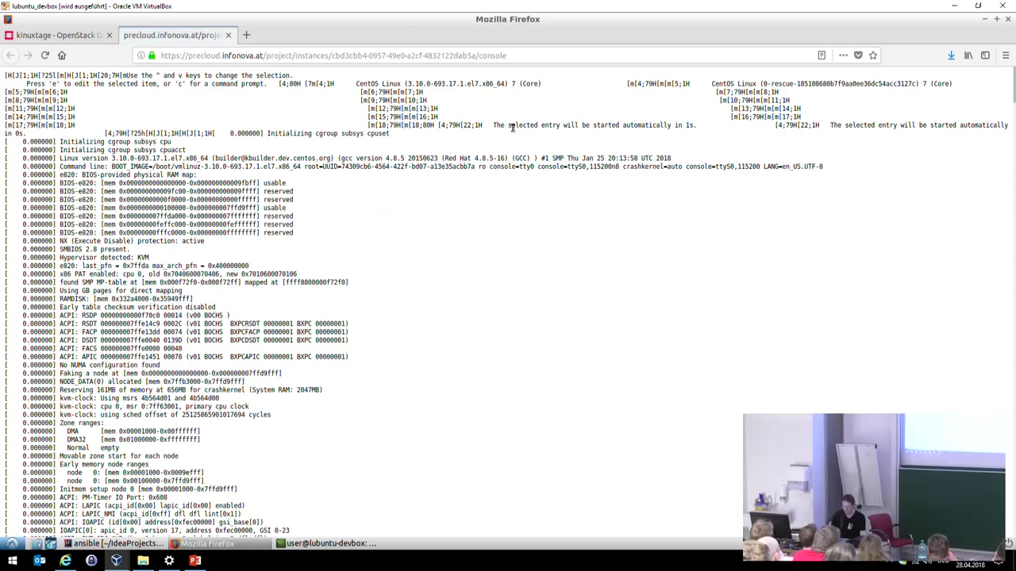
{"action": "left_click", "coordinate": [228, 35]}
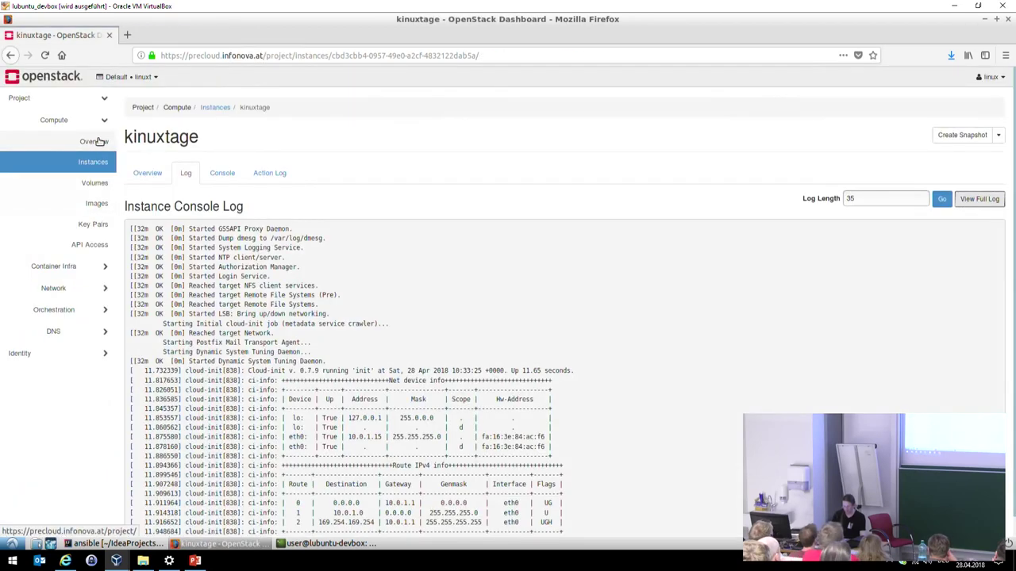
Associate the floating IP 10.1.99.21 with the kinuxtage instance's port
{"action": "left_click", "coordinate": [80, 172]}
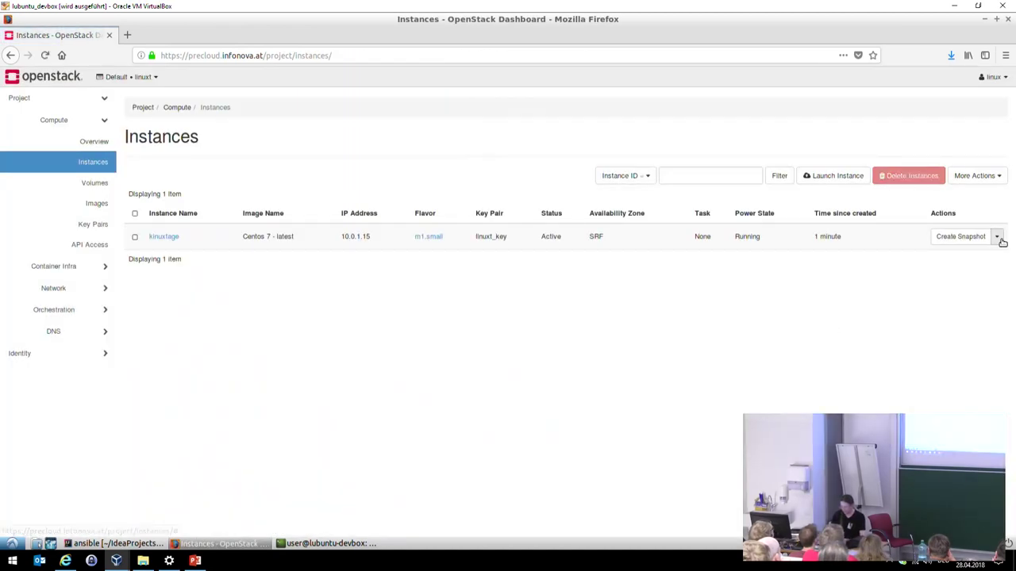
{"action": "left_click", "coordinate": [997, 236]}
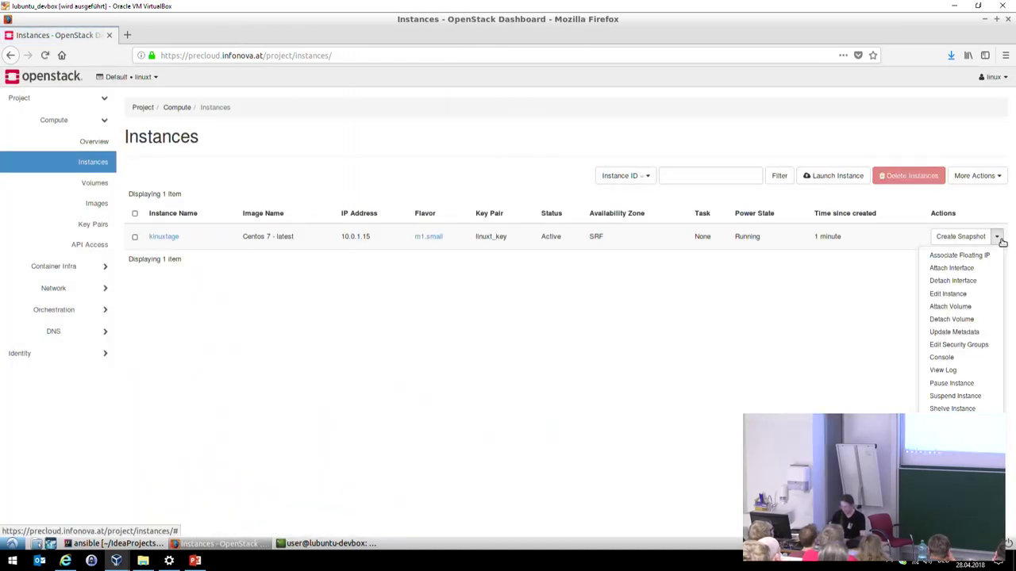
{"action": "left_click", "coordinate": [959, 254]}
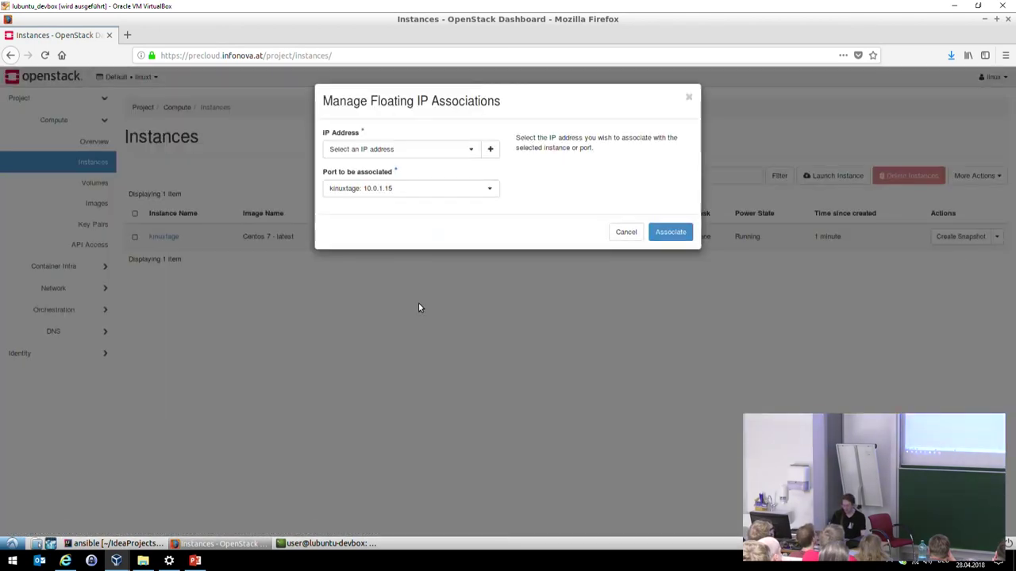
{"action": "left_click", "coordinate": [393, 151]}
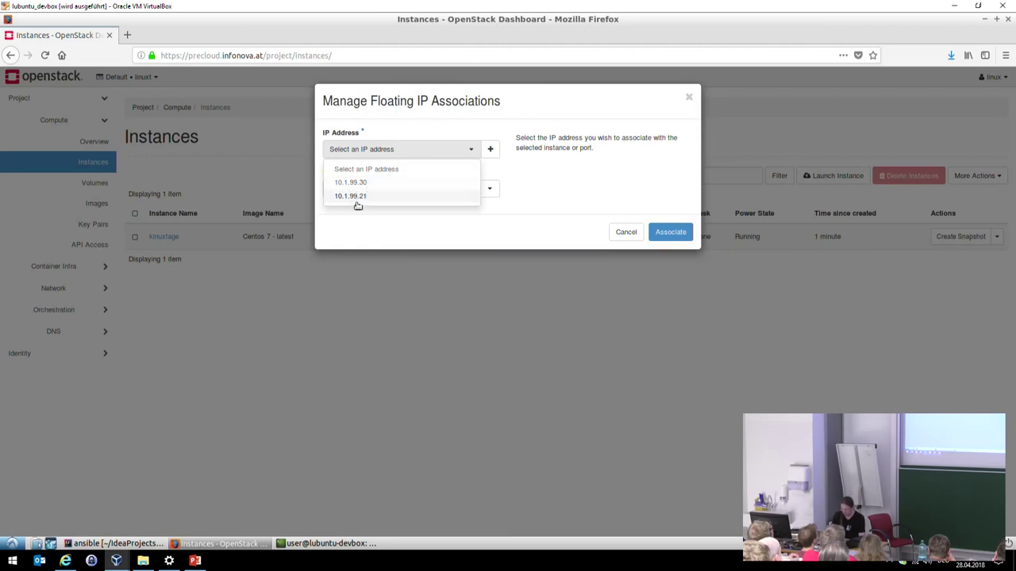
{"action": "left_click", "coordinate": [352, 197]}
{"action": "left_click", "coordinate": [671, 233]}
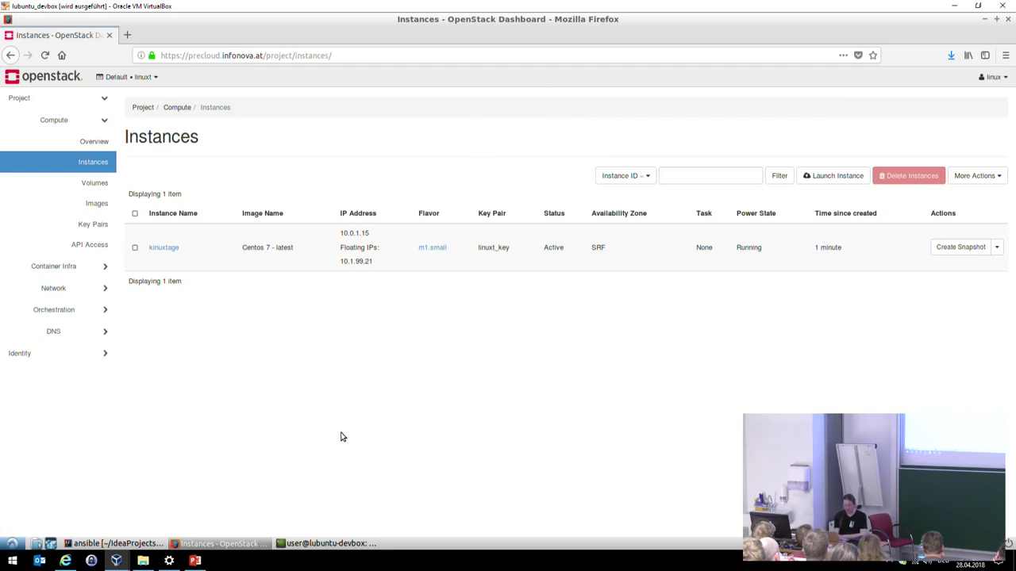
Switch to the terminal and reopen roles/create-openstack-instance/tasks/main.yml in vim from the command history
{"action": "left_click", "coordinate": [310, 543]}
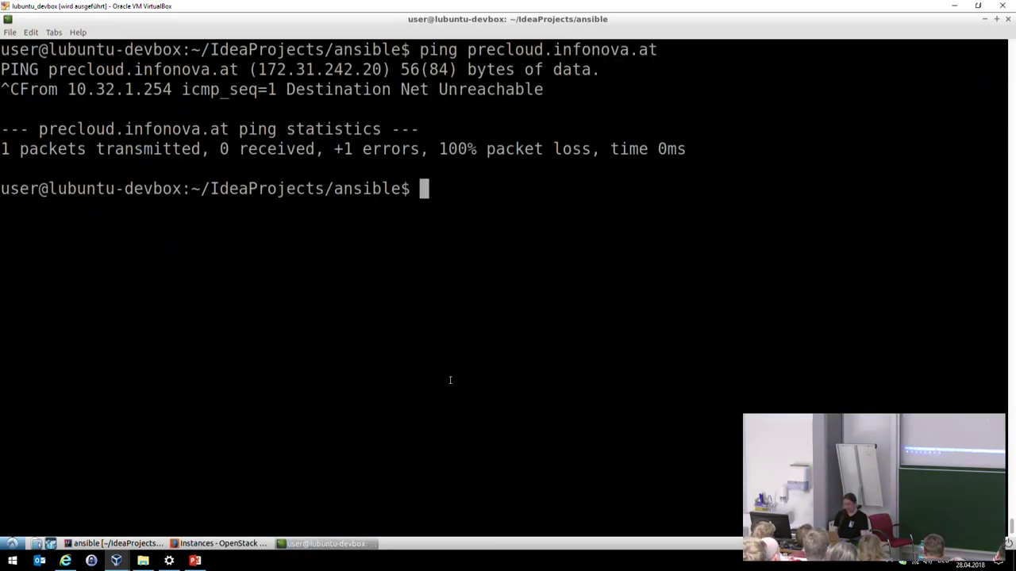
{"action": "key", "text": "ctrl+r"}
{"action": "type", "text": "vim"}
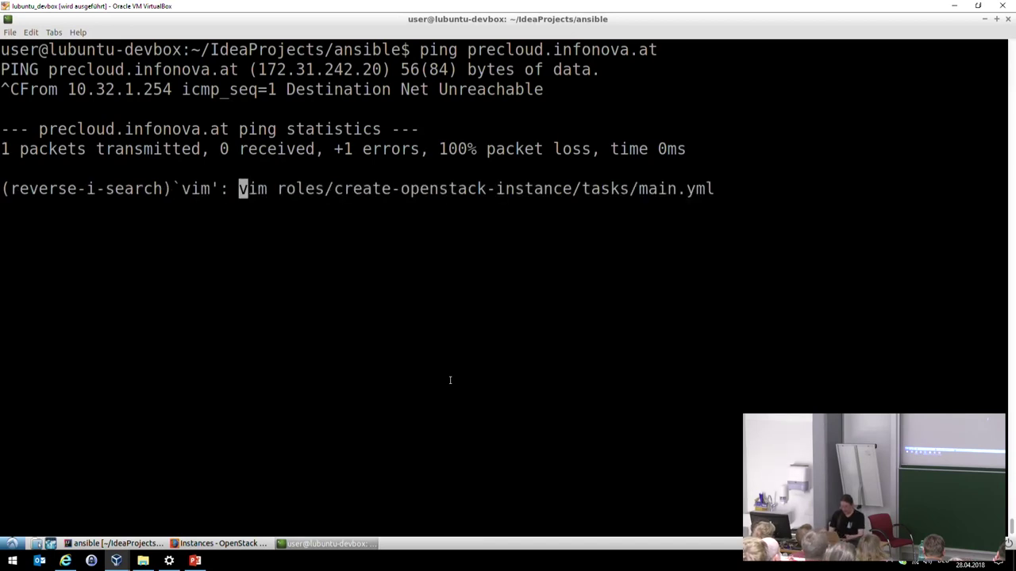
{"action": "key", "text": "Return"}
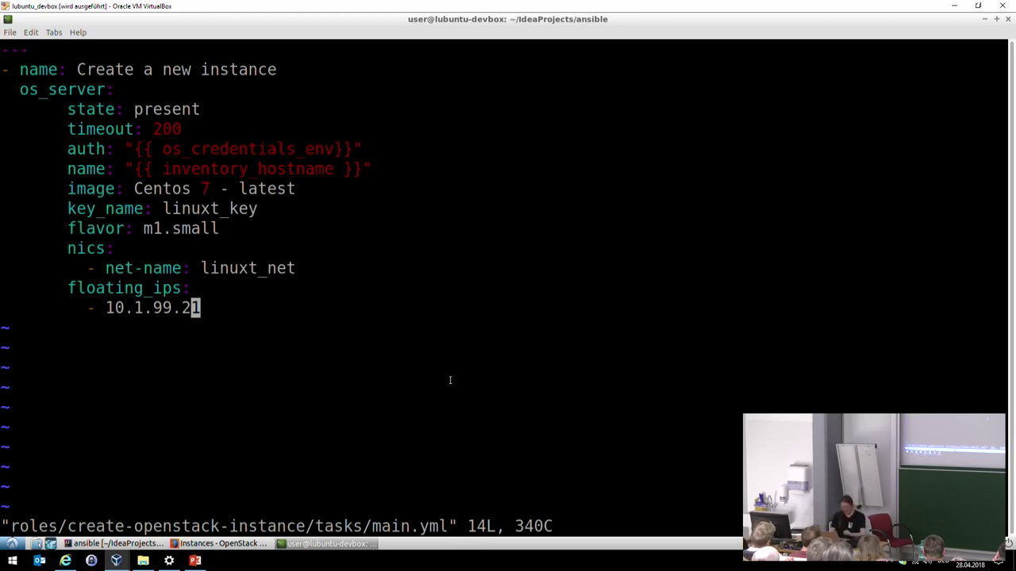
Set the floating IP in the role's task file to 10.1.99.30, then save and close the file
{"action": "key", "text": "a"}
{"action": "key", "text": "BackSpace"}
{"action": "key", "text": "BackSpace"}
{"action": "type", "text": "30"}
{"action": "key", "text": "Escape"}
{"action": "type", "text": ":"}
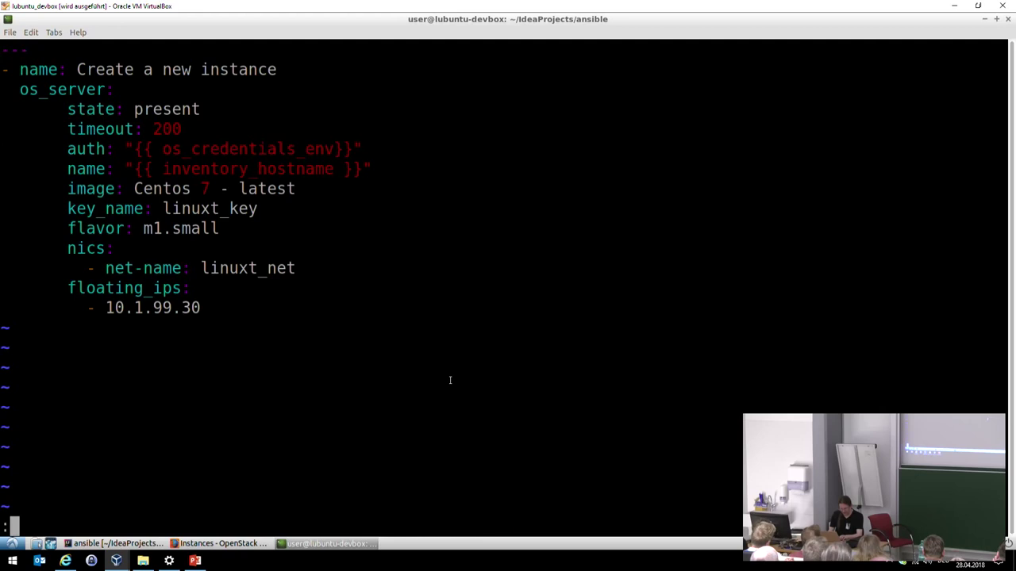
{"action": "type", "text": "wq"}
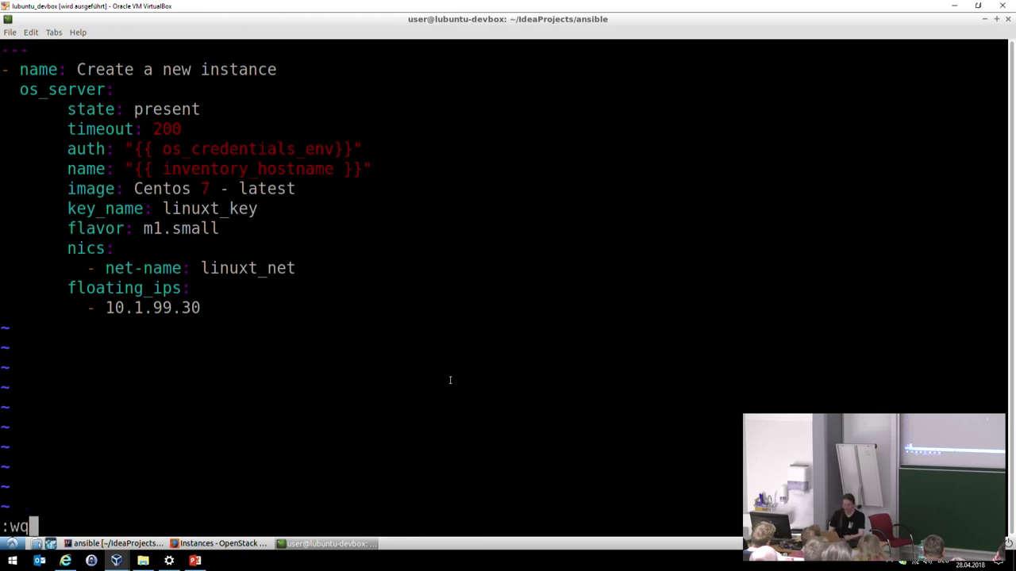
{"action": "key", "text": "Return"}
Run ansible-playbook on playbook.yml with the inventory and --ask-vault-pass from the command history, entering the vault password
{"action": "key", "text": "ctrl+r"}
{"action": "type", "text": "play"}
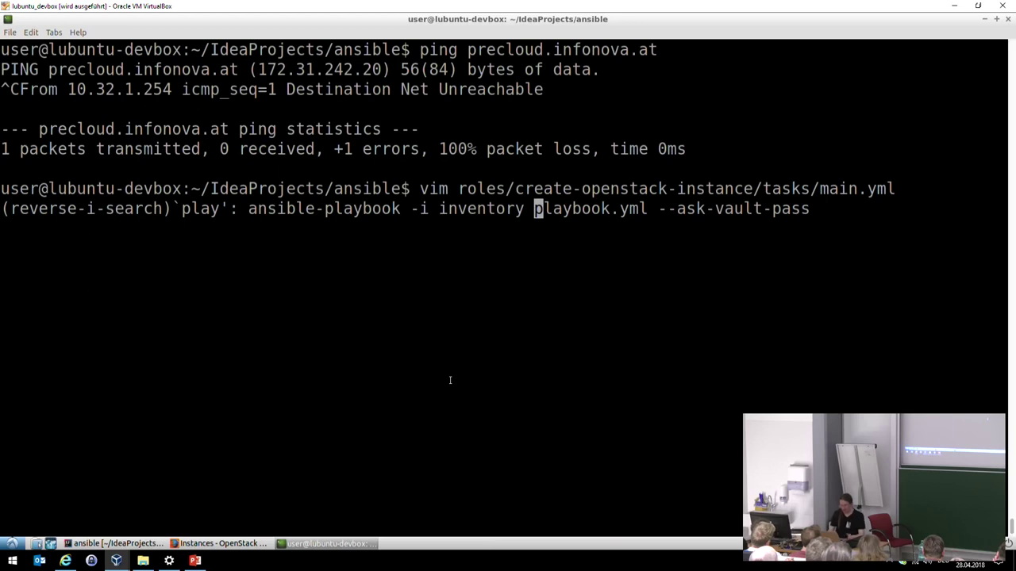
{"action": "key", "text": "Return"}
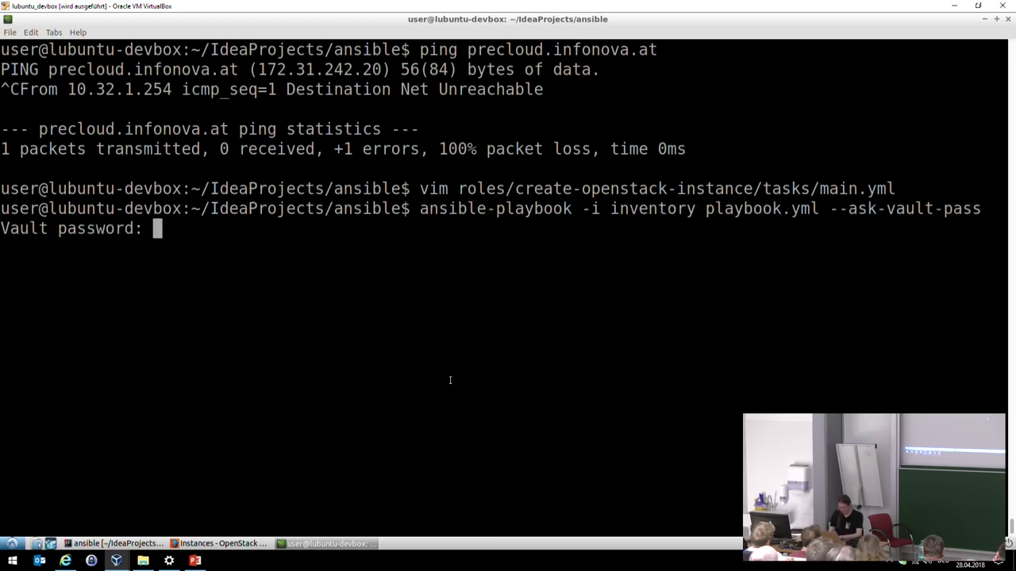
{"action": "key", "text": "Return"}
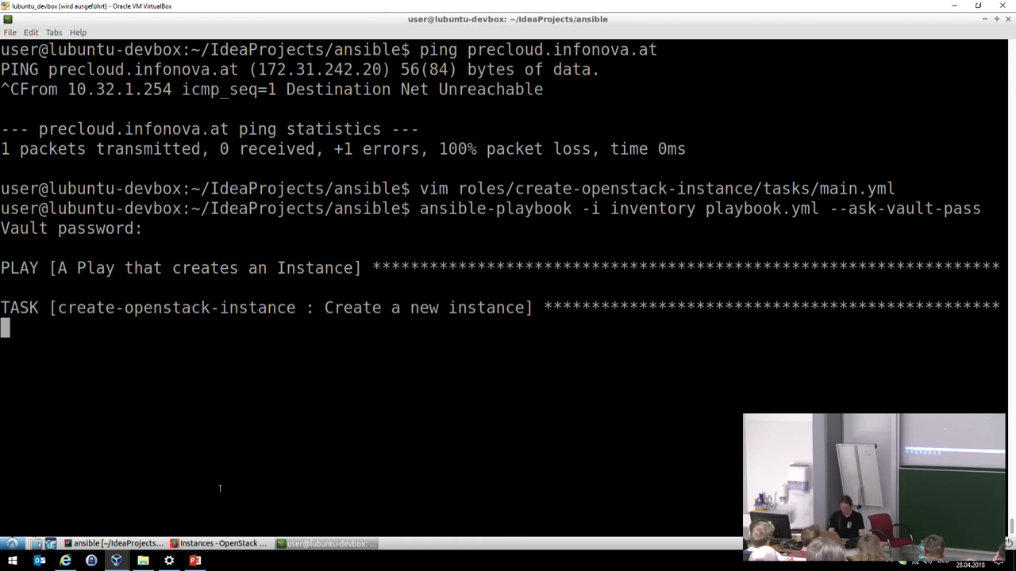
Switch to Firefox and reload the OpenStack instances list to check for the new instance
{"action": "left_click", "coordinate": [205, 543]}
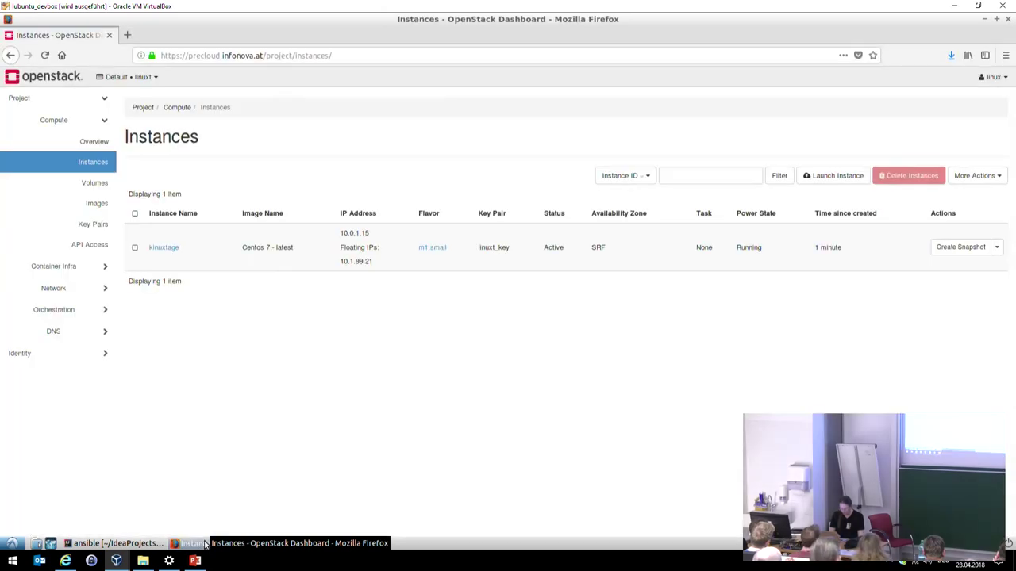
{"action": "left_click", "coordinate": [88, 164]}
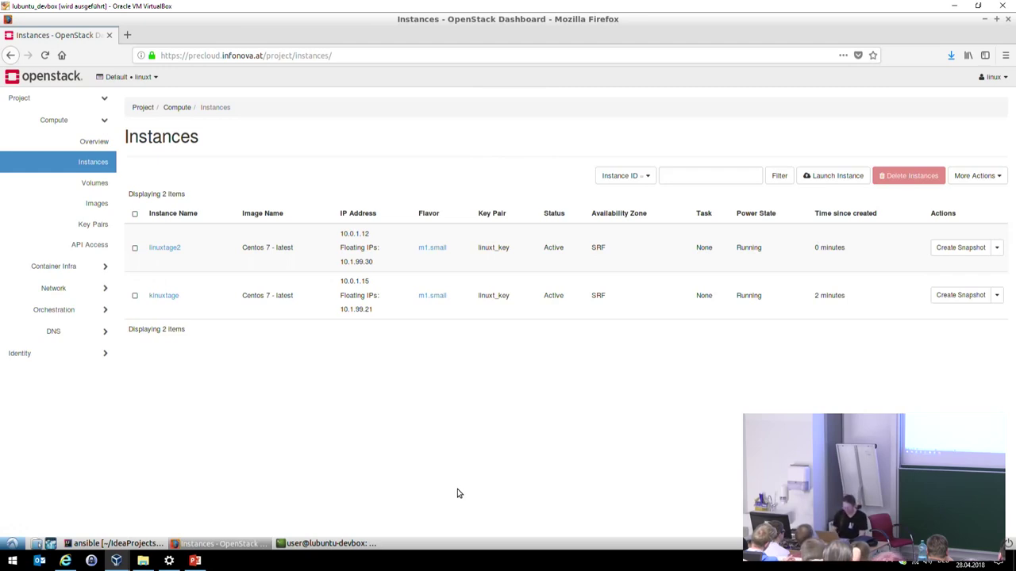
{"action": "left_click", "coordinate": [322, 543]}
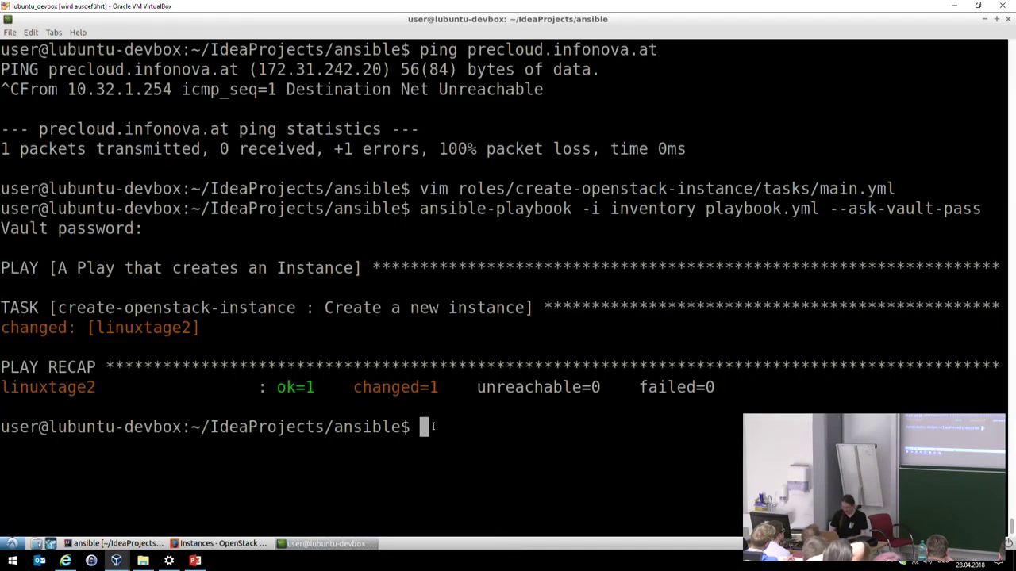
{"action": "key", "text": "ctrl+r"}
{"action": "type", "text": "ssh"}
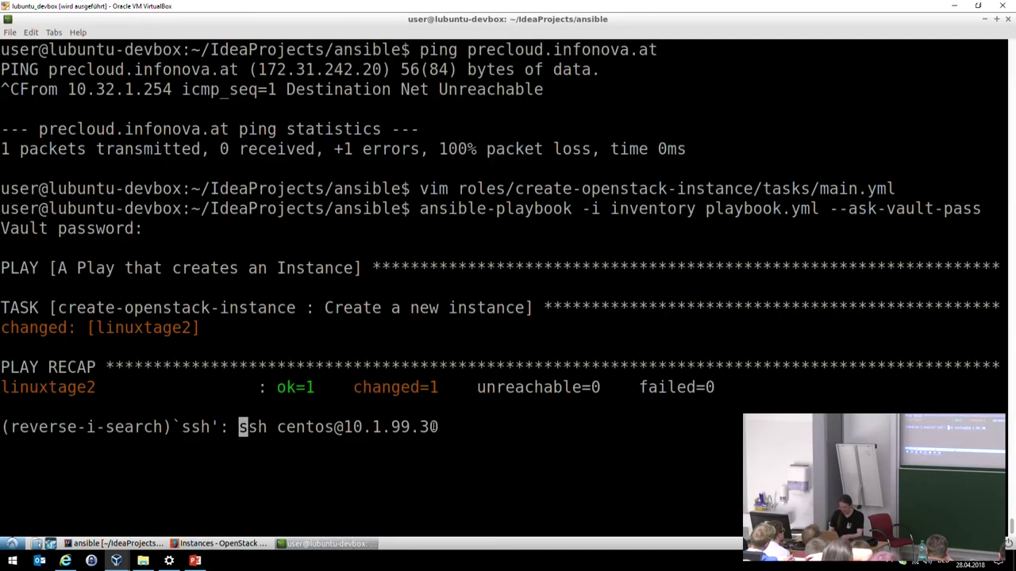
{"action": "key", "text": "Return"}
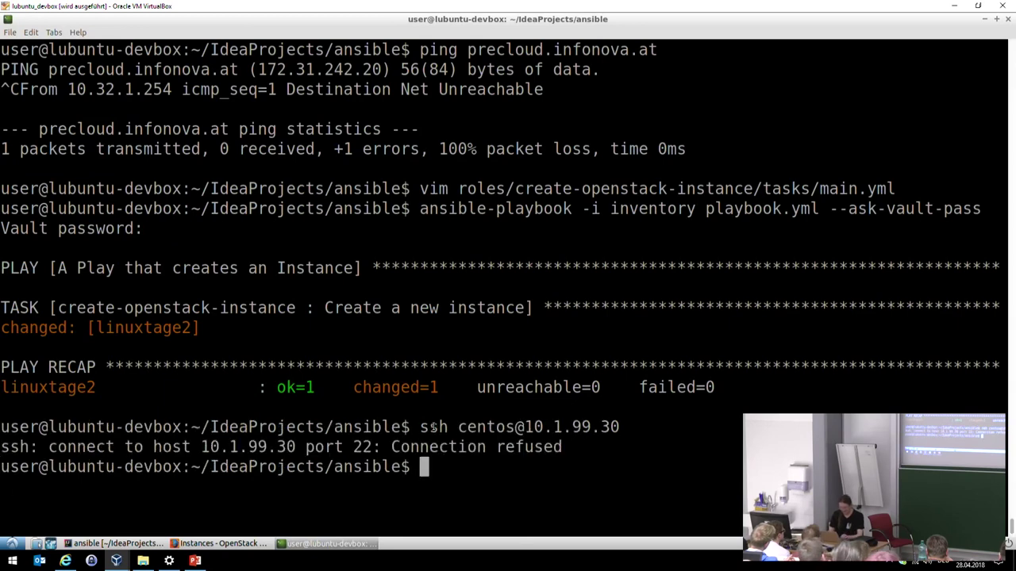
{"action": "key", "text": "Up"}
{"action": "key", "text": "BackSpace"}
{"action": "key", "text": "BackSpace"}
{"action": "type", "text": "21"}
{"action": "key", "text": "Return"}
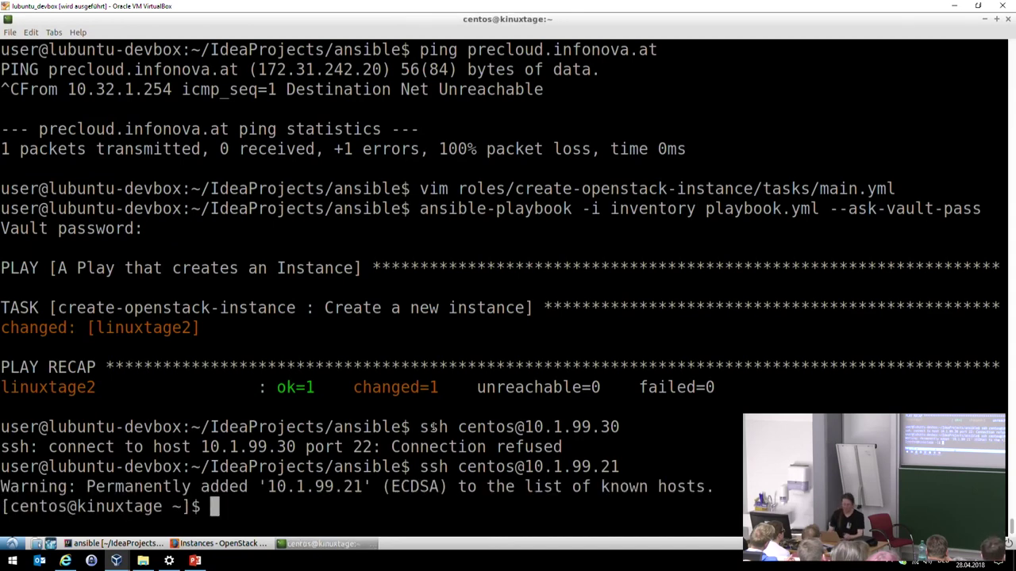
{"action": "key", "text": "Return"}
{"action": "key", "text": "Return"}
{"action": "key", "text": "Return"}
{"action": "key", "text": "Return"}
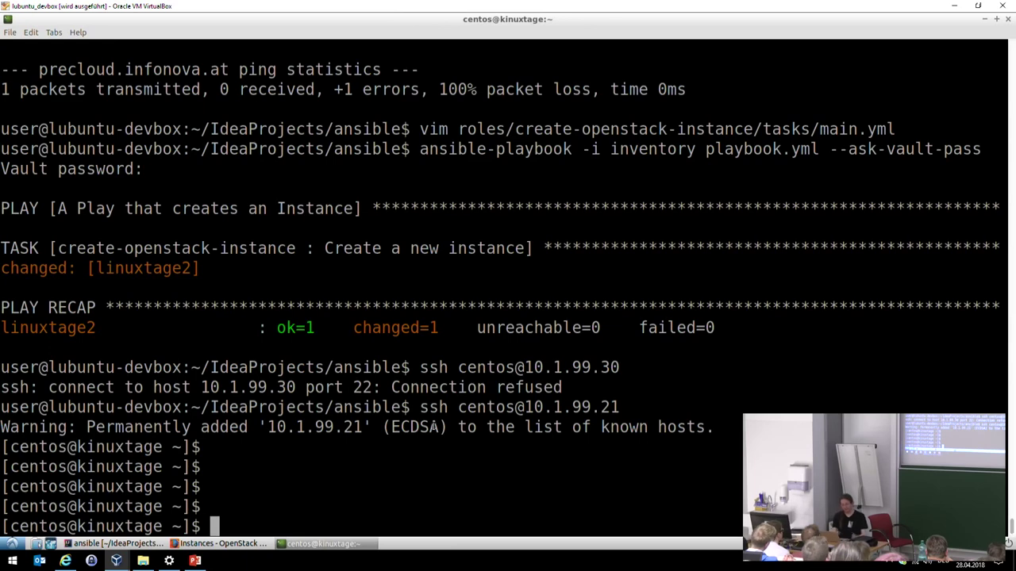
Switch to the OpenStack-Linuxtage.pptx presentation in PowerPoint and select the closing "Fragen?" slide
{"action": "left_click", "coordinate": [194, 561]}
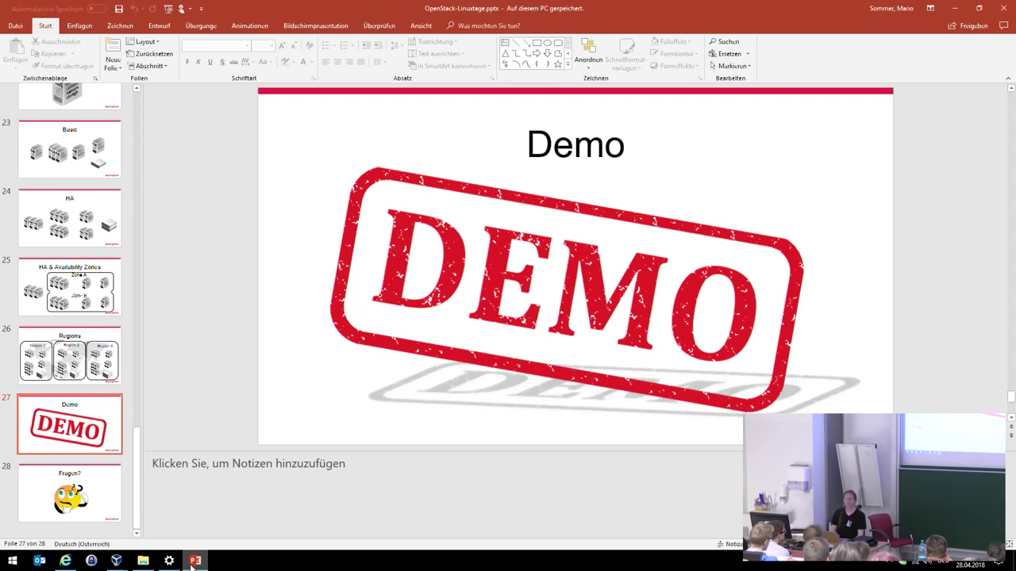
{"action": "left_click", "coordinate": [70, 492]}
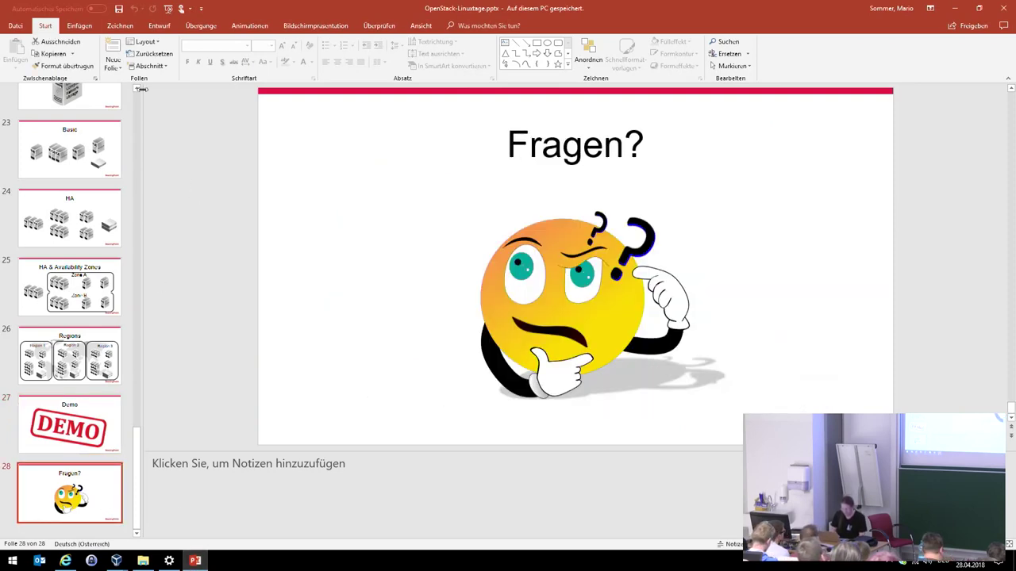
{"action": "left_click", "coordinate": [169, 9]}
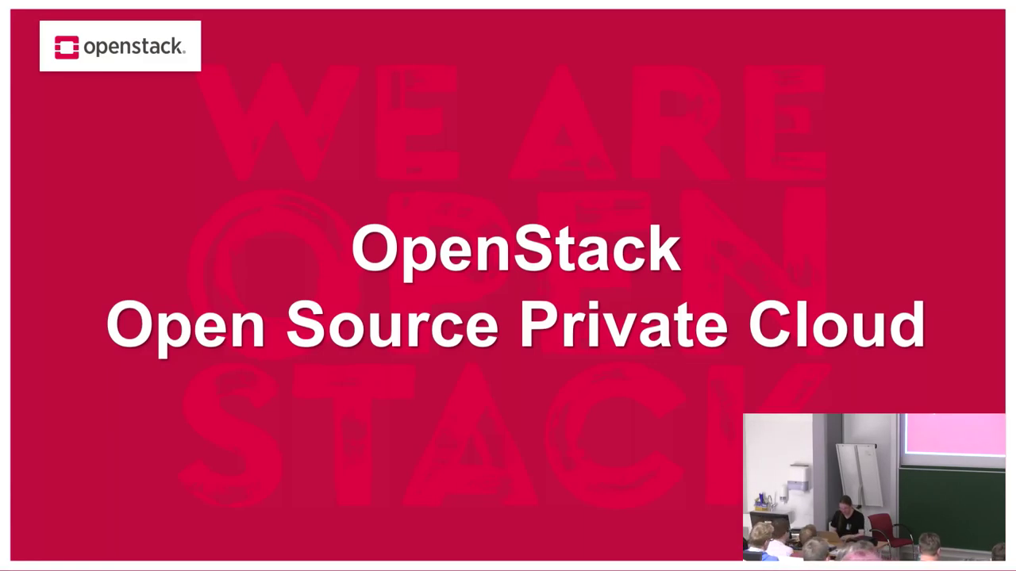
{"action": "key", "text": "Escape"}
{"action": "scroll", "coordinate": [139, 509], "scroll_direction": "down", "scroll_amount": 5}
{"action": "scroll", "coordinate": [139, 509], "scroll_direction": "down", "scroll_amount": 10}
{"action": "left_click", "coordinate": [69, 492]}
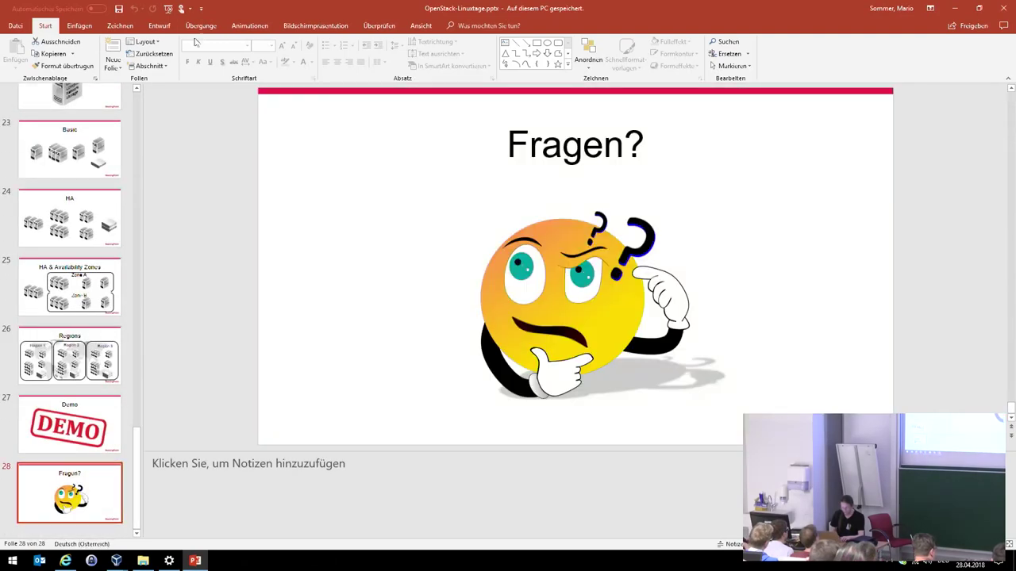
Start the slide show from the current "Fragen?" slide
{"action": "left_click", "coordinate": [315, 26]}
{"action": "left_click", "coordinate": [49, 53]}
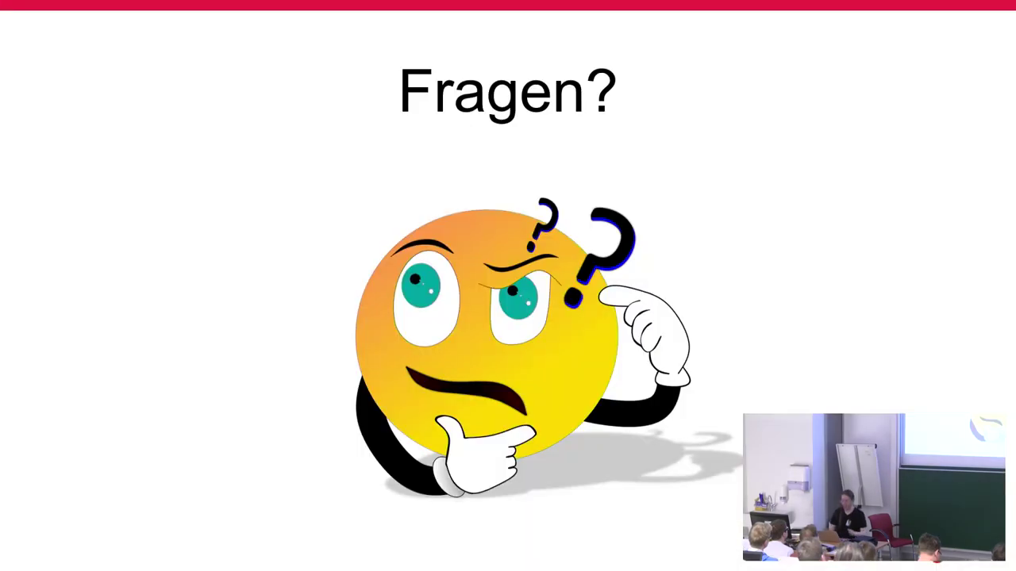